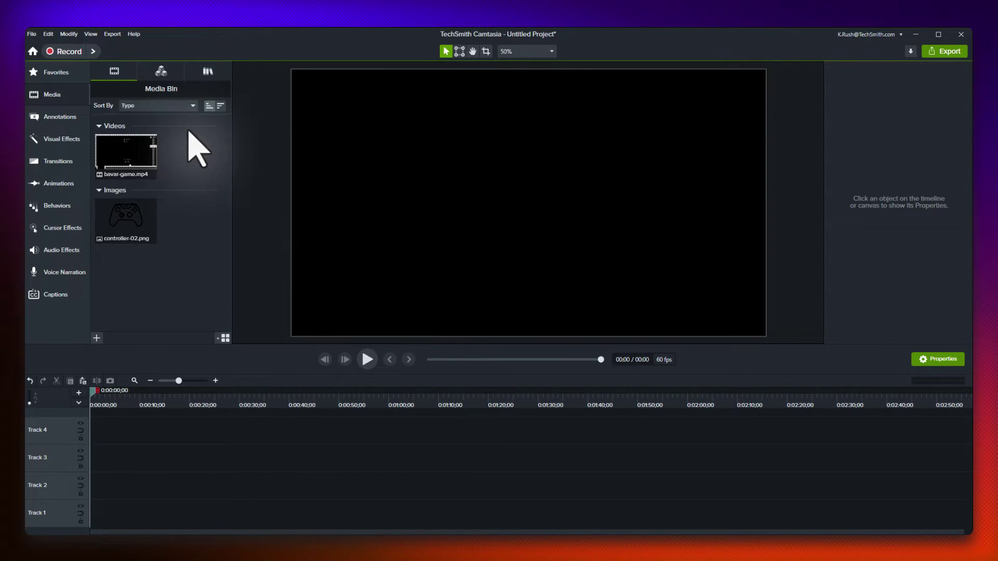
Add the Dynamic Fill 15 background to Track 1 and extend it to about 2:25.
{"action": "left_click", "coordinate": [162, 73]}
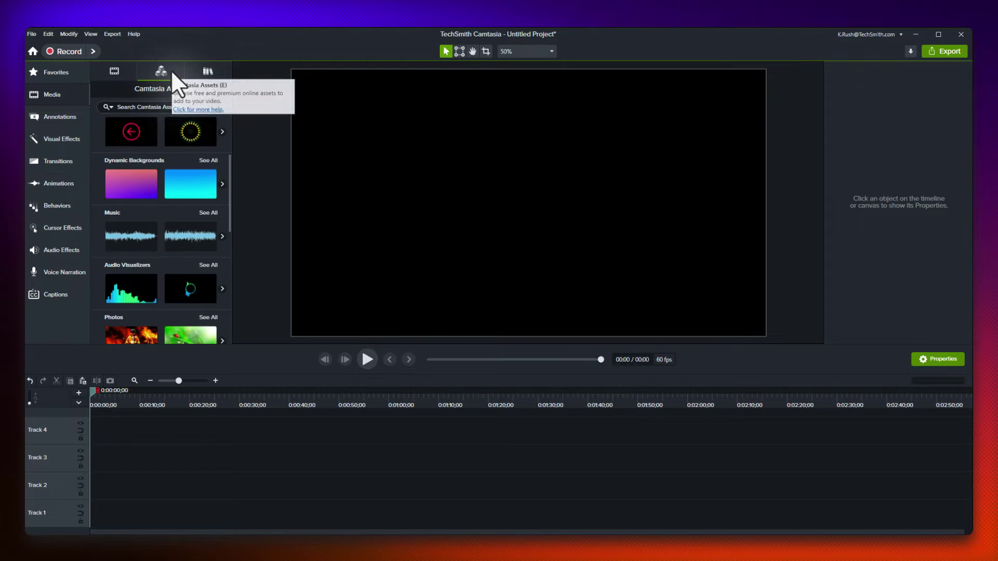
{"action": "left_click", "coordinate": [209, 161]}
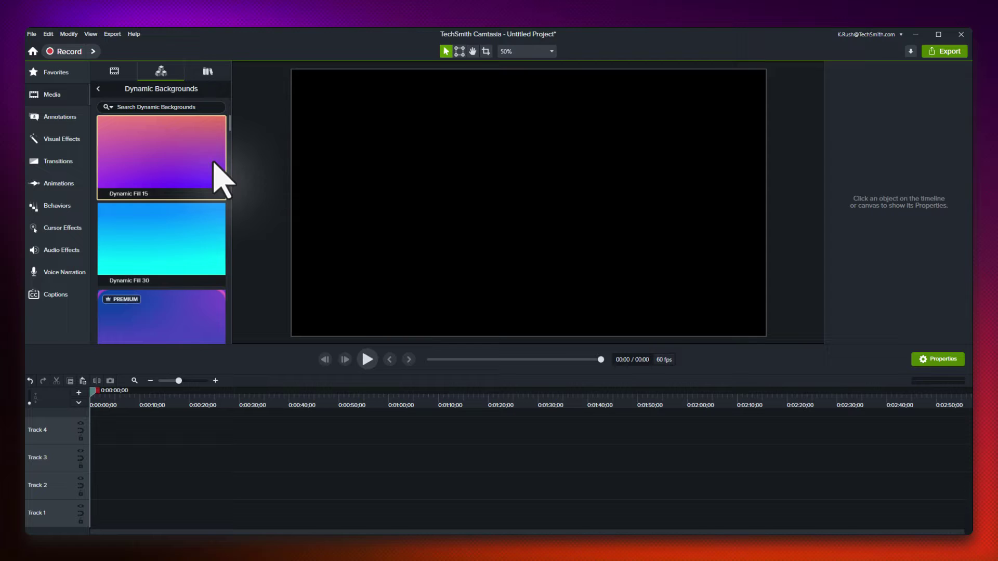
{"action": "left_click_drag", "start_coordinate": [205, 148], "coordinate": [117, 488]}
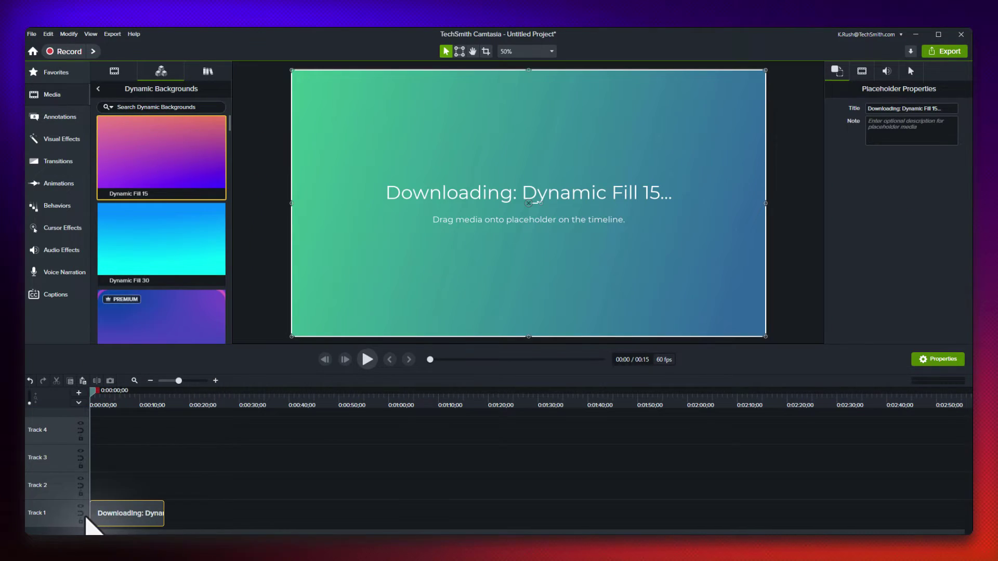
{"action": "left_click_drag", "start_coordinate": [164, 515], "coordinate": [811, 515]}
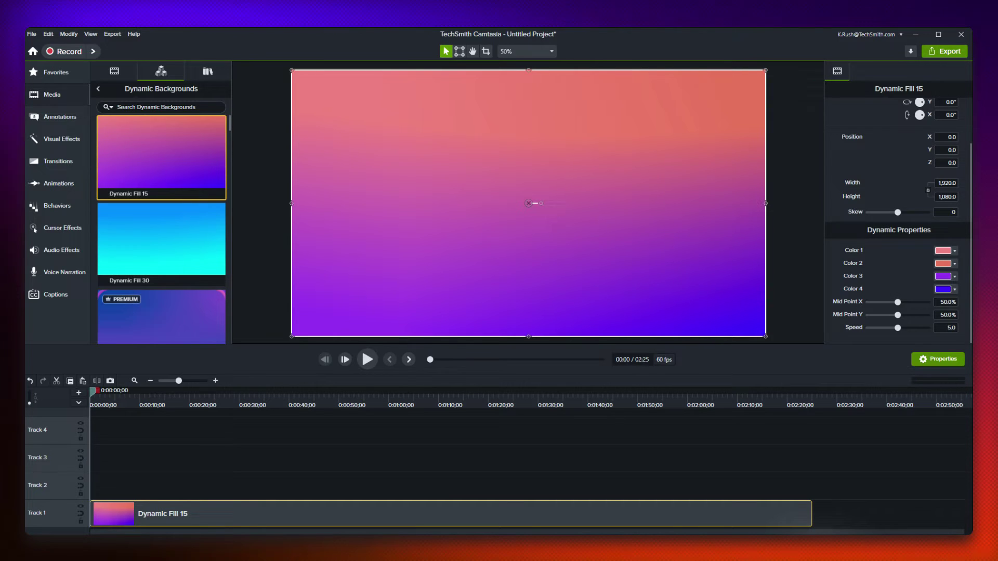
Drag controller-02.png from the Media Bin onto Track 2.
{"action": "left_click", "coordinate": [114, 71]}
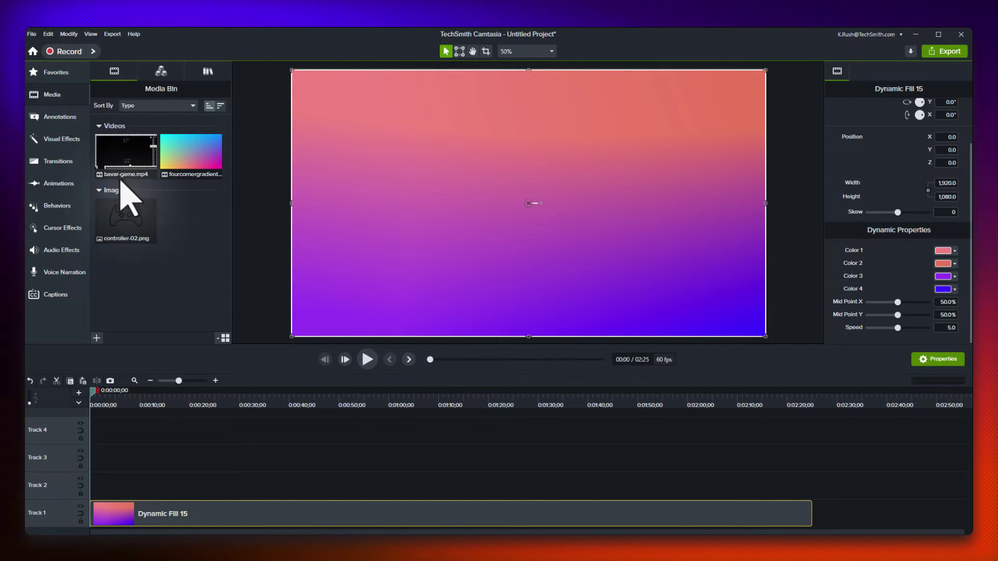
{"action": "mouse_move", "coordinate": [126, 222]}
{"action": "left_mouse_down"}
{"action": "mouse_move", "coordinate": [141, 433]}
{"action": "mouse_move", "coordinate": [104, 485]}
{"action": "mouse_move", "coordinate": [801, 509]}
{"action": "left_mouse_up"}
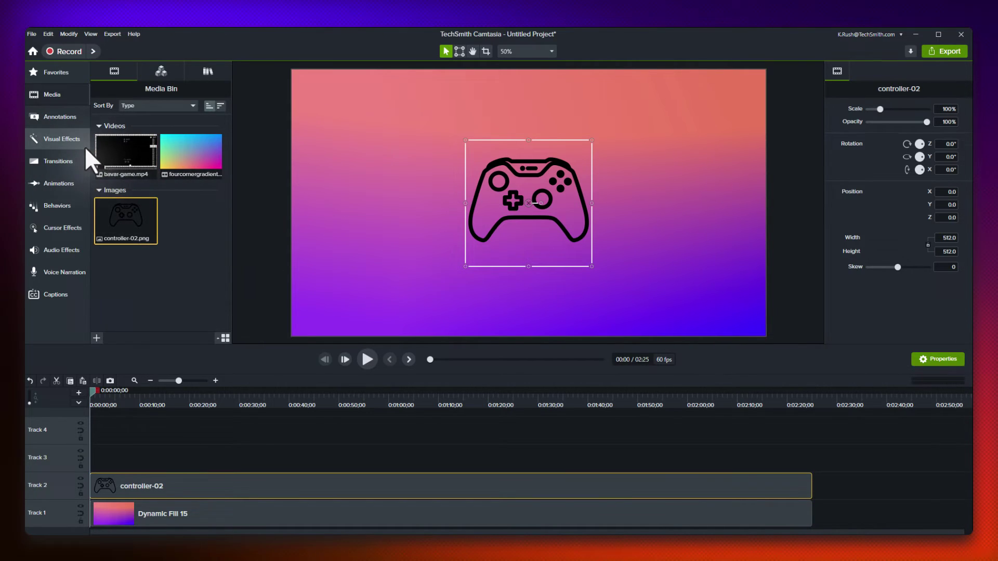
Apply the Tiling visual effect to the controller-02 clip.
{"action": "left_click", "coordinate": [61, 139]}
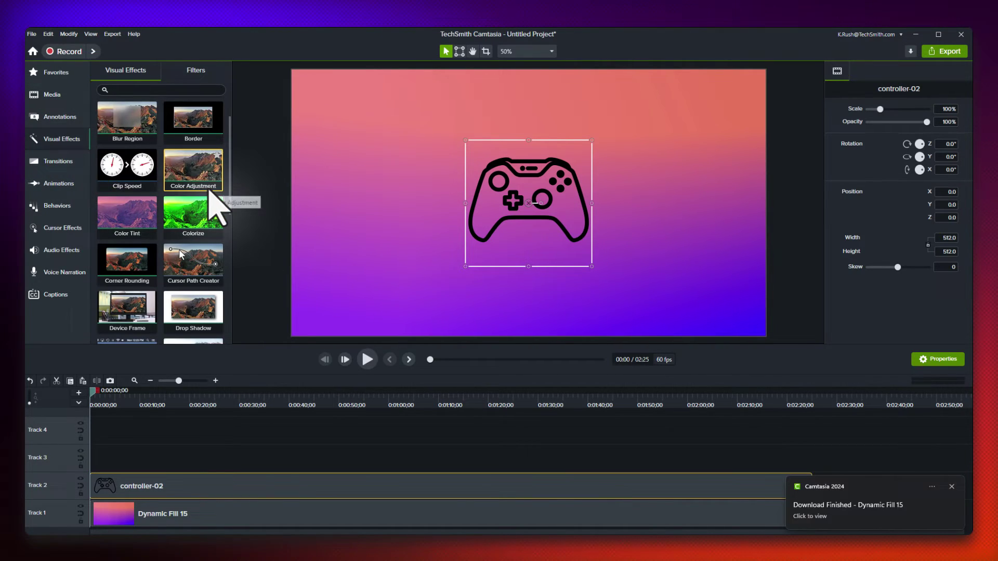
{"action": "scroll", "coordinate": [217, 207], "scroll_direction": "down", "scroll_amount": 5}
{"action": "scroll", "coordinate": [217, 207], "scroll_direction": "down", "scroll_amount": 5}
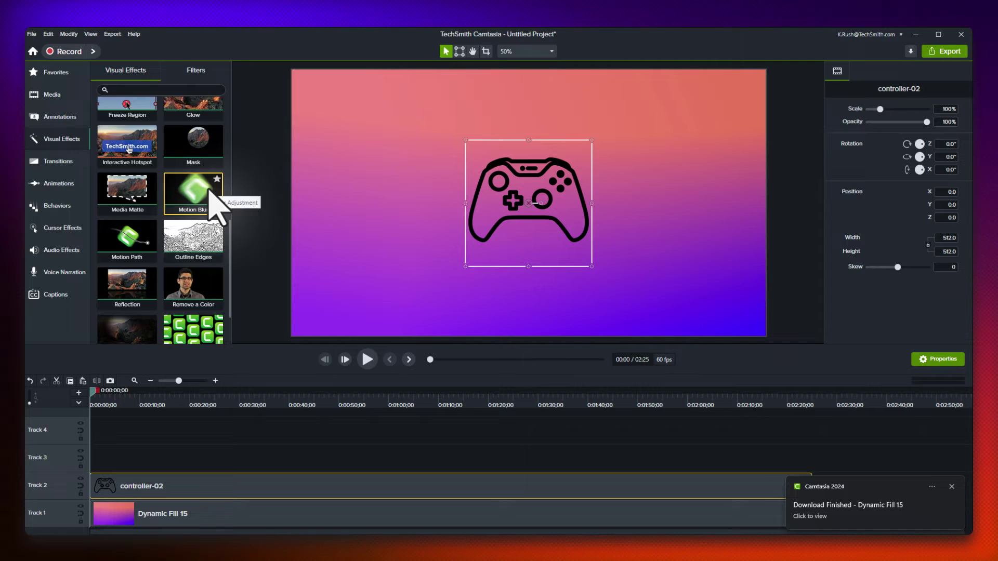
{"action": "scroll", "coordinate": [216, 206], "scroll_direction": "down", "scroll_amount": 3}
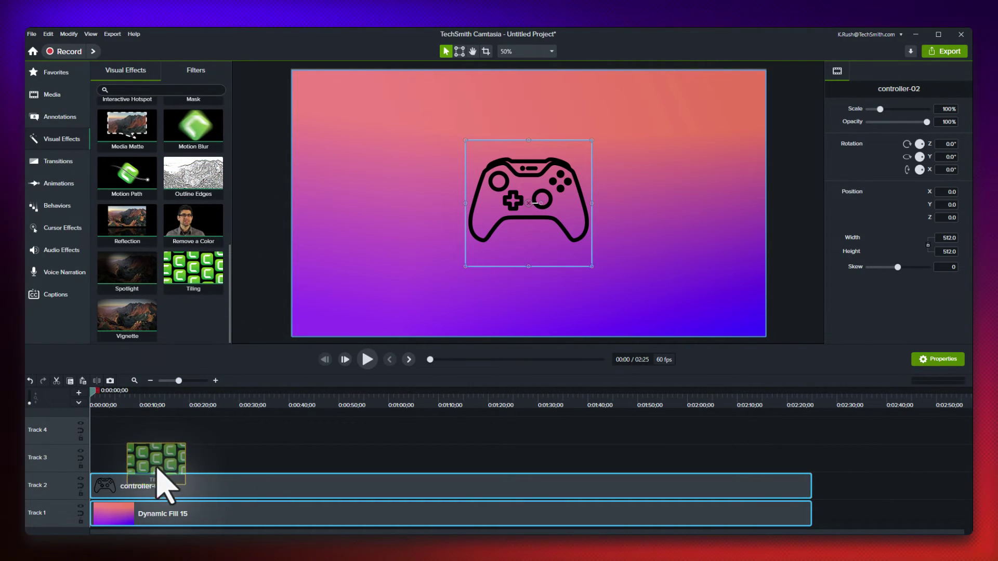
{"action": "left_click_drag", "start_coordinate": [194, 273], "coordinate": [160, 487]}
{"action": "type", "text": "30"}
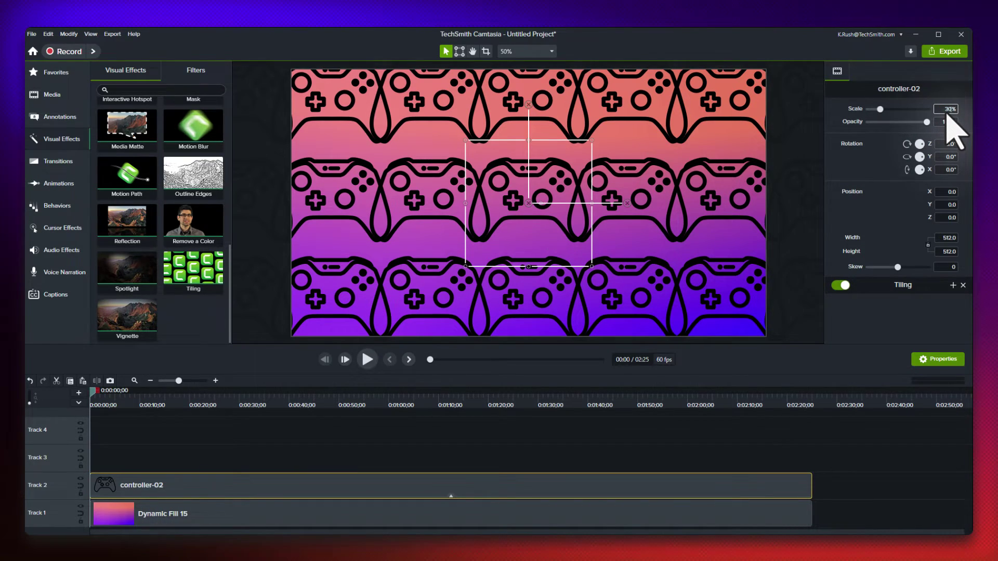
Set the controller to 30% scale and 50% opacity, and offset the tiles diagonally.
{"action": "key", "text": "Return"}
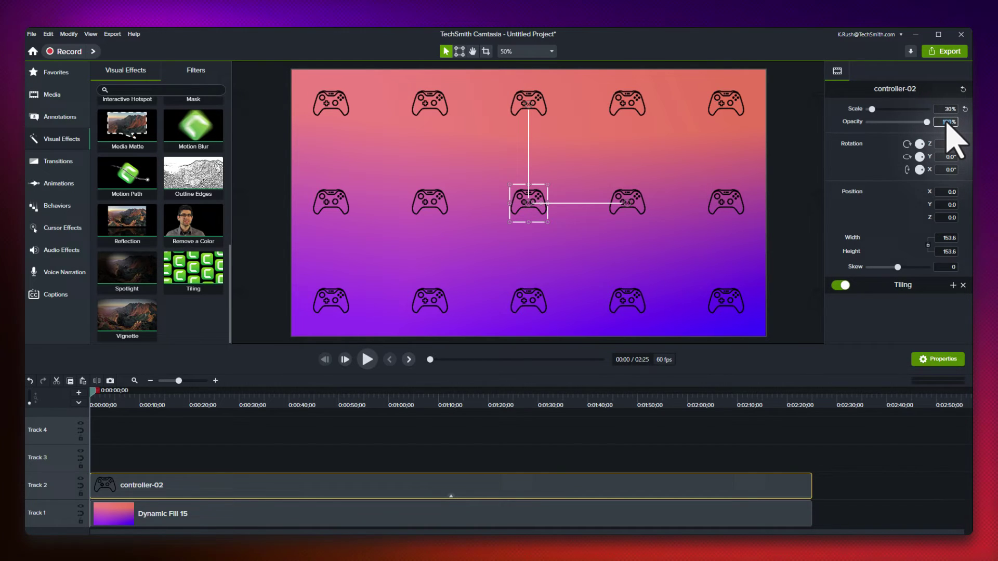
{"action": "type", "text": "50"}
{"action": "key", "text": "Return"}
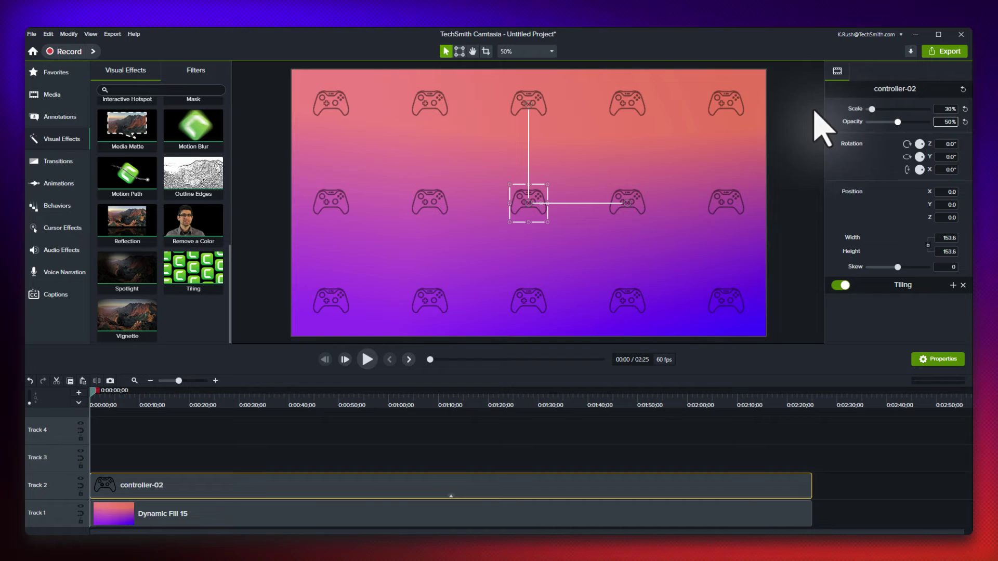
{"action": "mouse_move", "coordinate": [528, 104]}
{"action": "left_mouse_down"}
{"action": "mouse_move", "coordinate": [547, 139]}
{"action": "mouse_move", "coordinate": [577, 150]}
{"action": "left_mouse_up"}
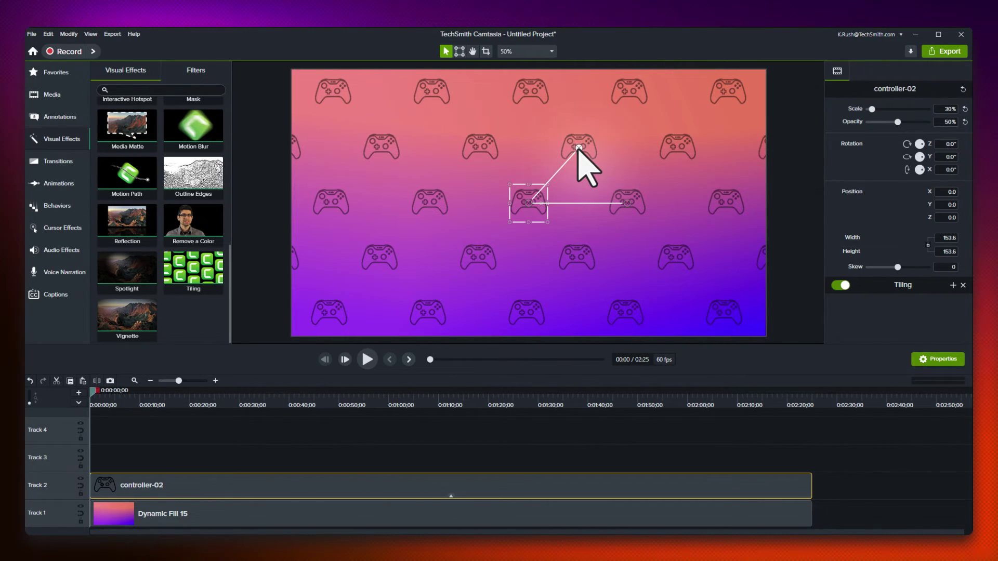
Add bavar-game.mp4 from the Media Bin to the timeline at the playhead.
{"action": "left_click", "coordinate": [52, 94]}
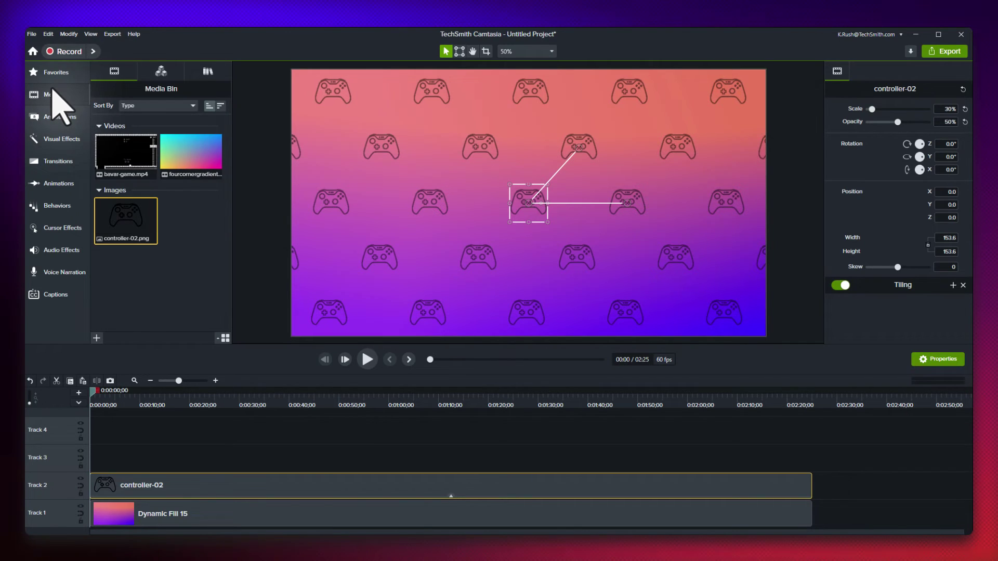
{"action": "right_click", "coordinate": [128, 164]}
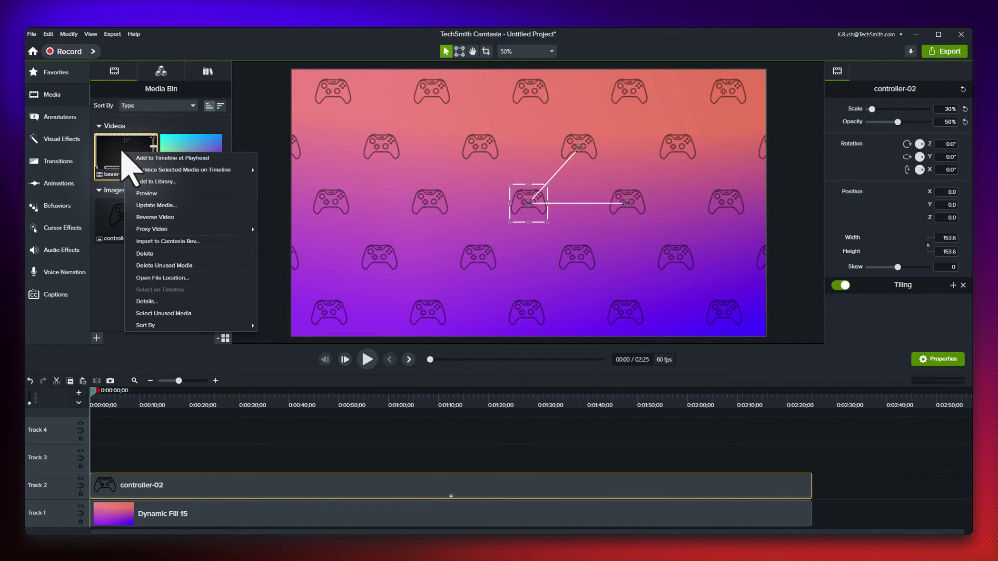
{"action": "left_click", "coordinate": [173, 157]}
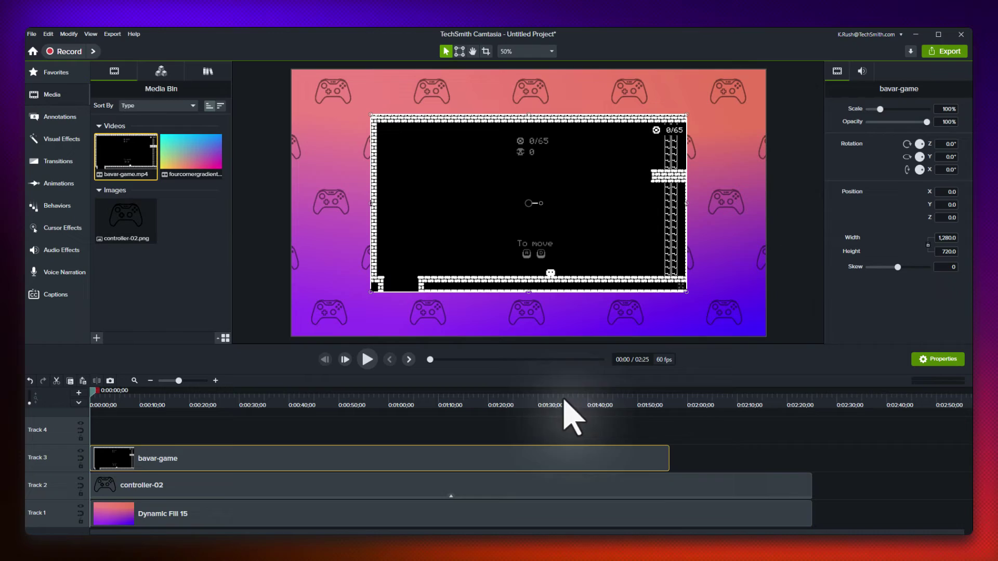